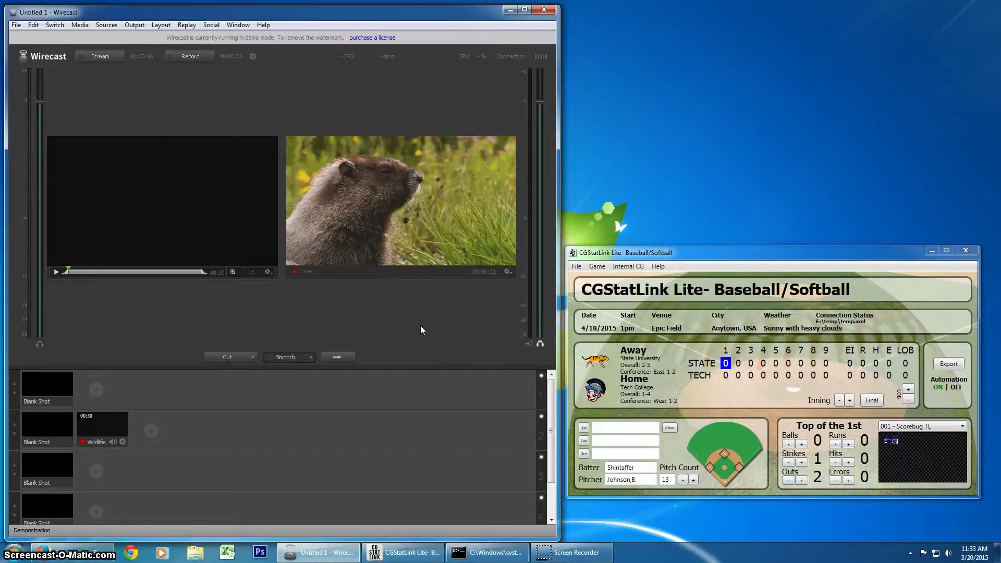
Open CGStatLink Lite's Internal CG menu beside Wirecast's live wildlife feed.
{"action": "left_click", "coordinate": [423, 328]}
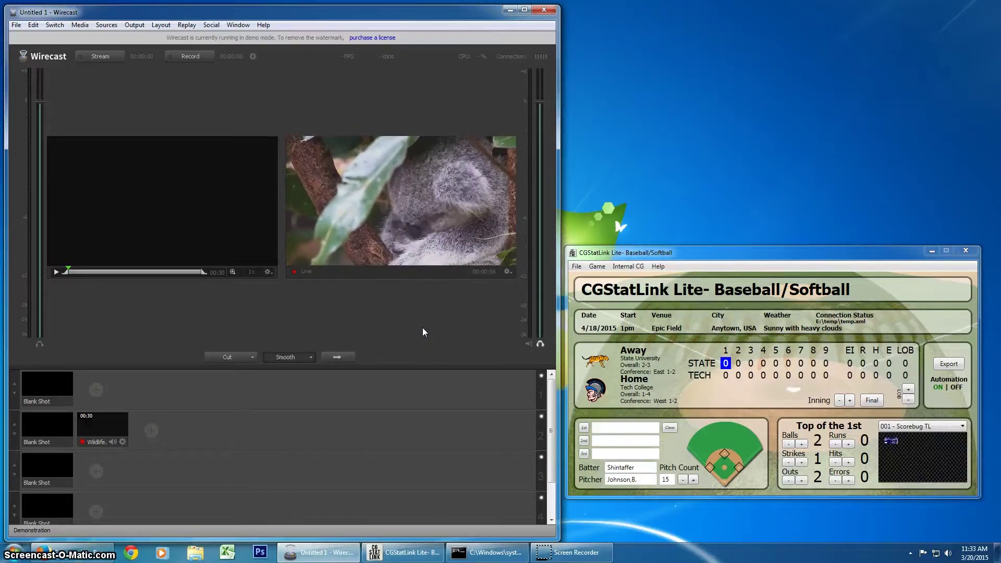
{"action": "left_click", "coordinate": [428, 332]}
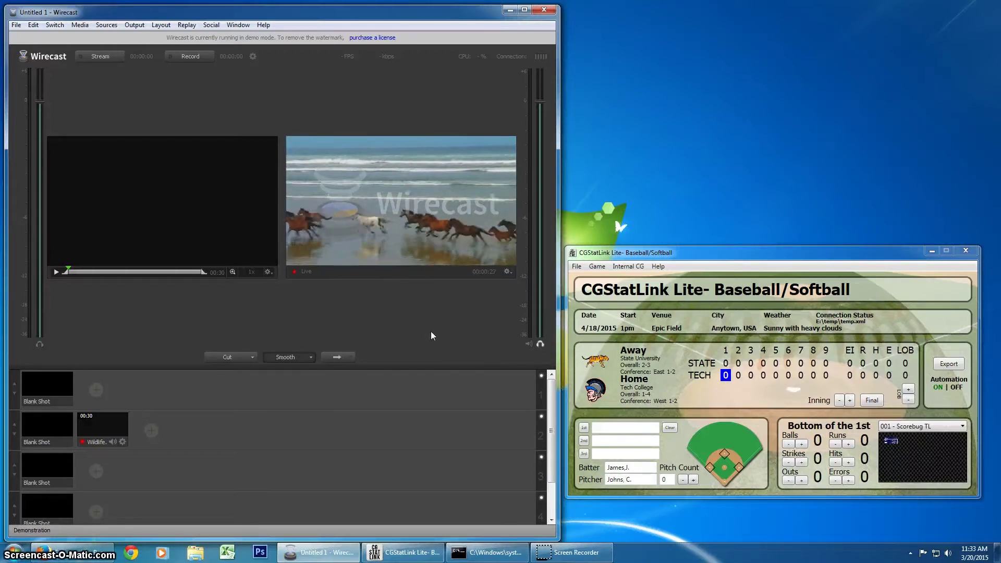
{"action": "left_click", "coordinate": [623, 267]}
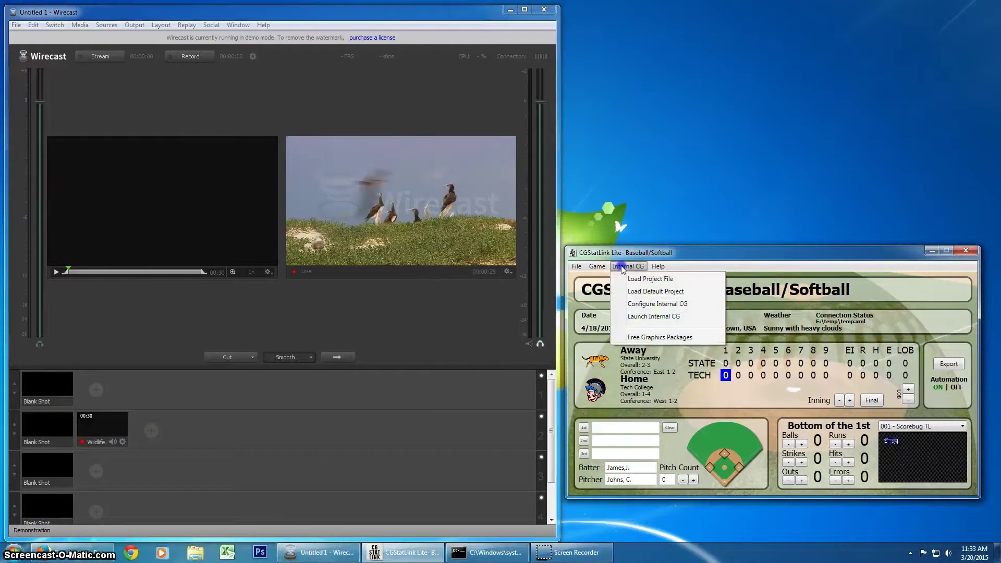
{"action": "left_click", "coordinate": [643, 316]}
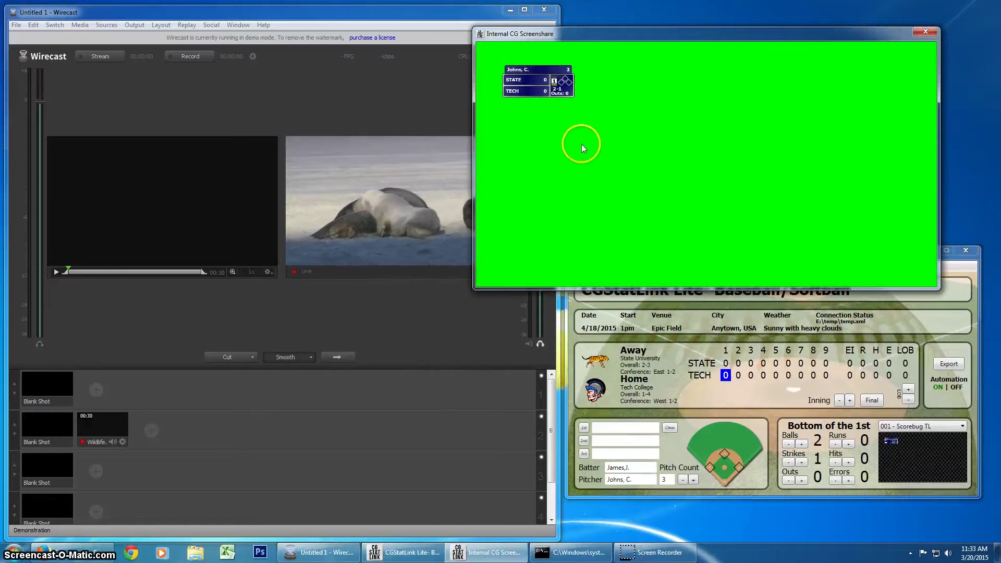
{"action": "left_click", "coordinate": [926, 33]}
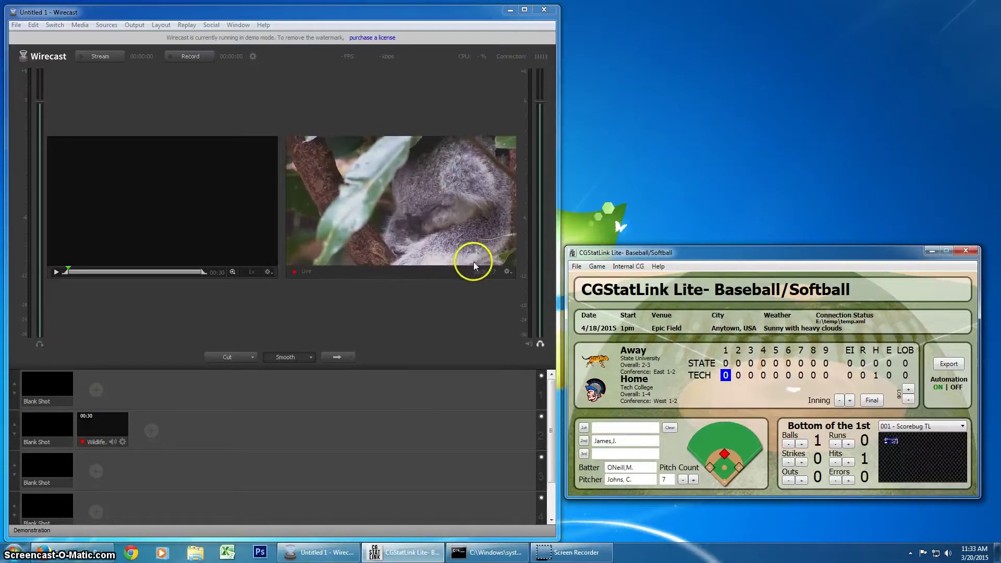
{"action": "left_click", "coordinate": [628, 266]}
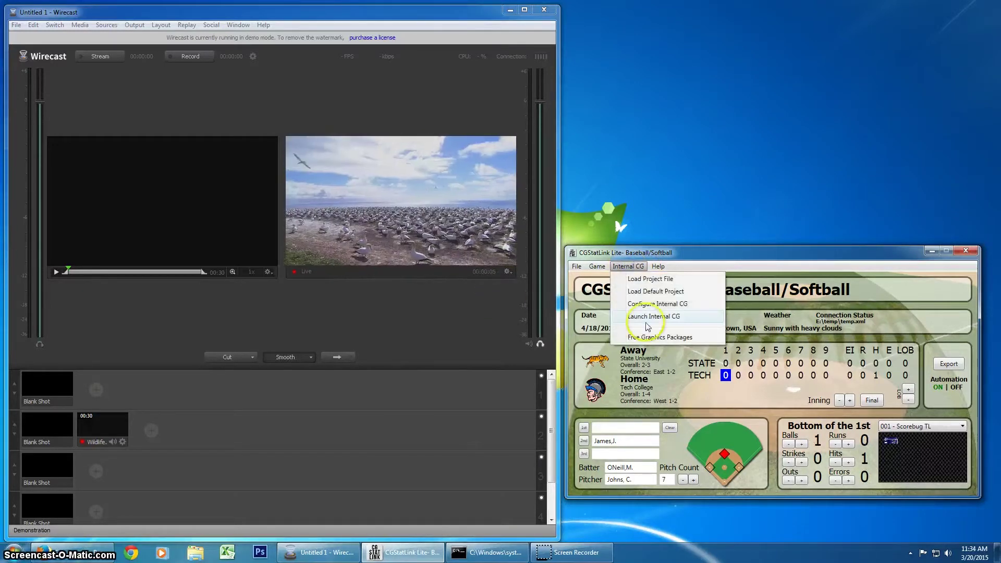
In Configure Internal CG, confirm the composite image path F:\baseball_composite.png and close the settings with OK.
{"action": "left_click", "coordinate": [651, 304]}
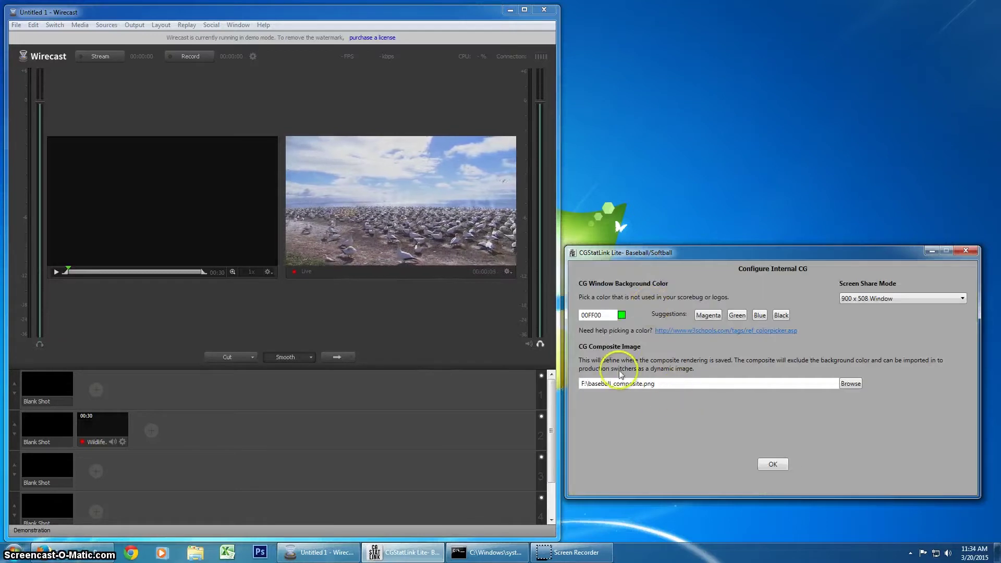
{"action": "left_click_drag", "start_coordinate": [671, 385], "coordinate": [573, 384]}
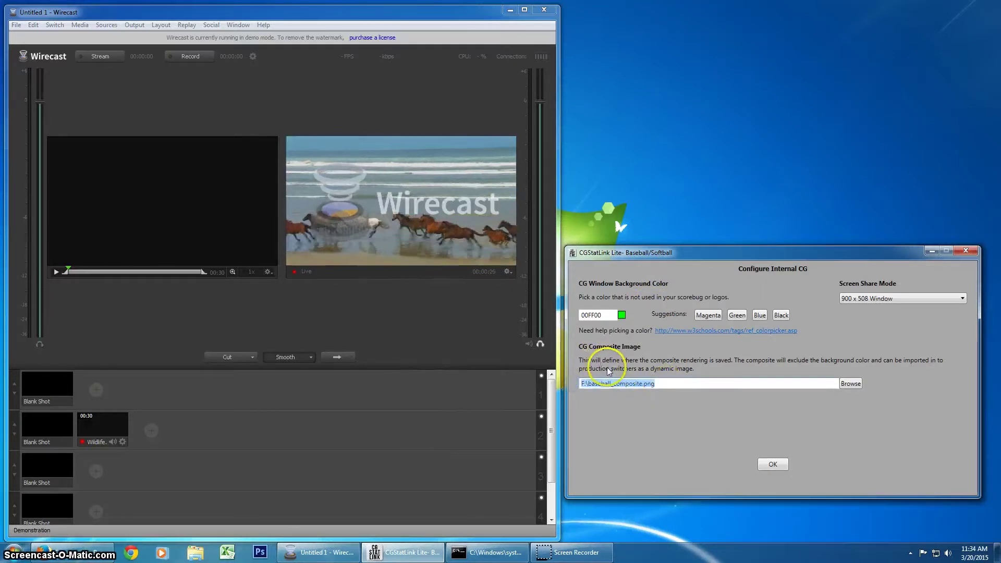
{"action": "left_click", "coordinate": [773, 464]}
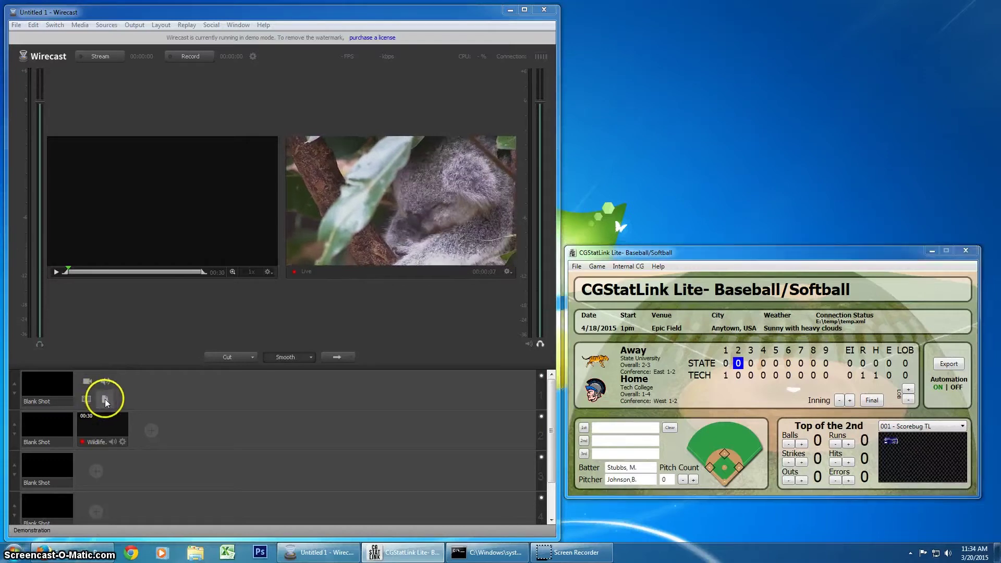
{"action": "left_click", "coordinate": [104, 399]}
Add F:\baseball_composite.png from the Media (F:) drive as a picture shot on layer 1.
{"action": "left_click", "coordinate": [138, 417]}
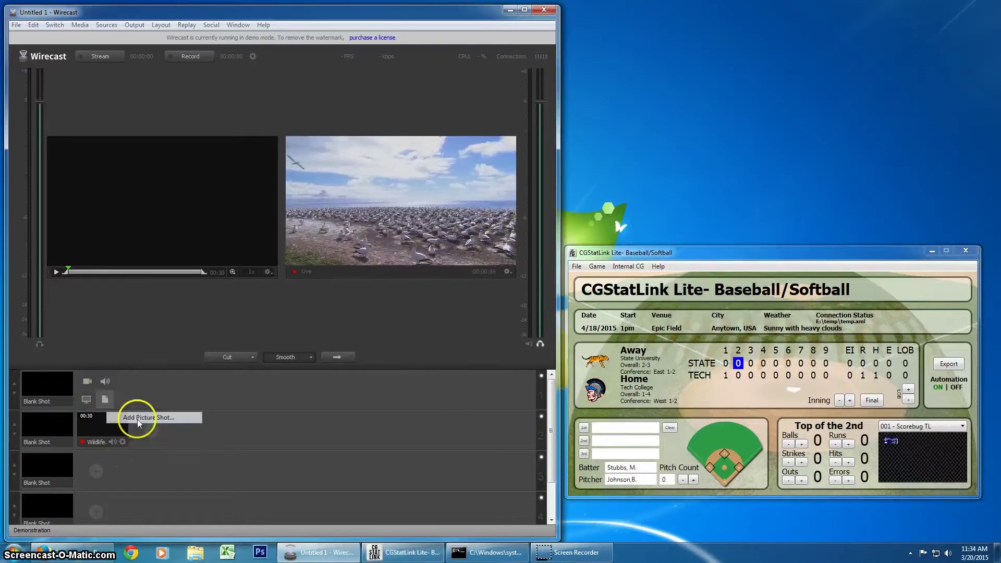
{"action": "left_click_drag", "start_coordinate": [93, 201], "coordinate": [98, 217]}
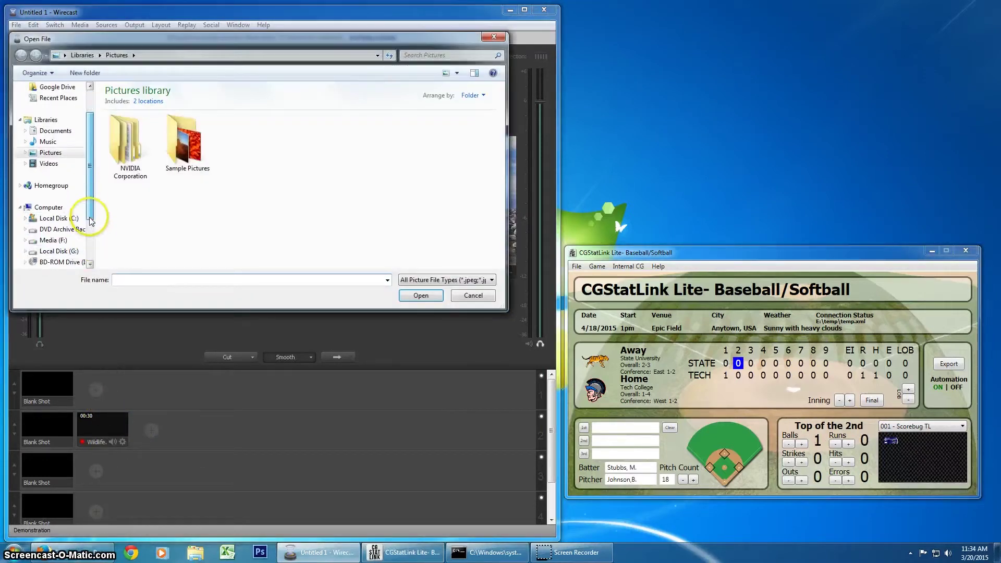
{"action": "left_click", "coordinate": [54, 241]}
{"action": "double_click", "coordinate": [412, 116]}
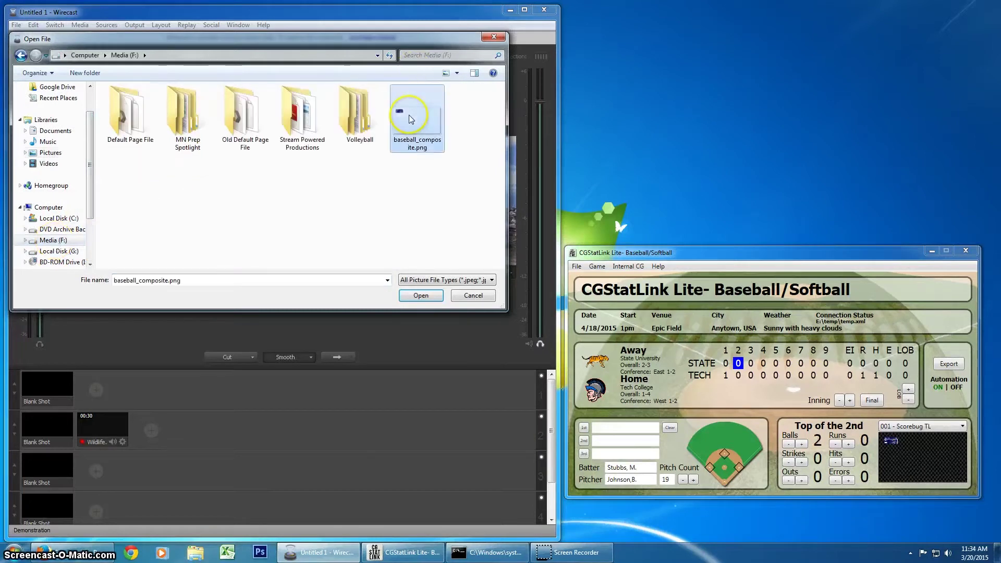
Take the scorebug shot live over the wildlife video and minimize CGStatLink.
{"action": "left_click", "coordinate": [102, 390]}
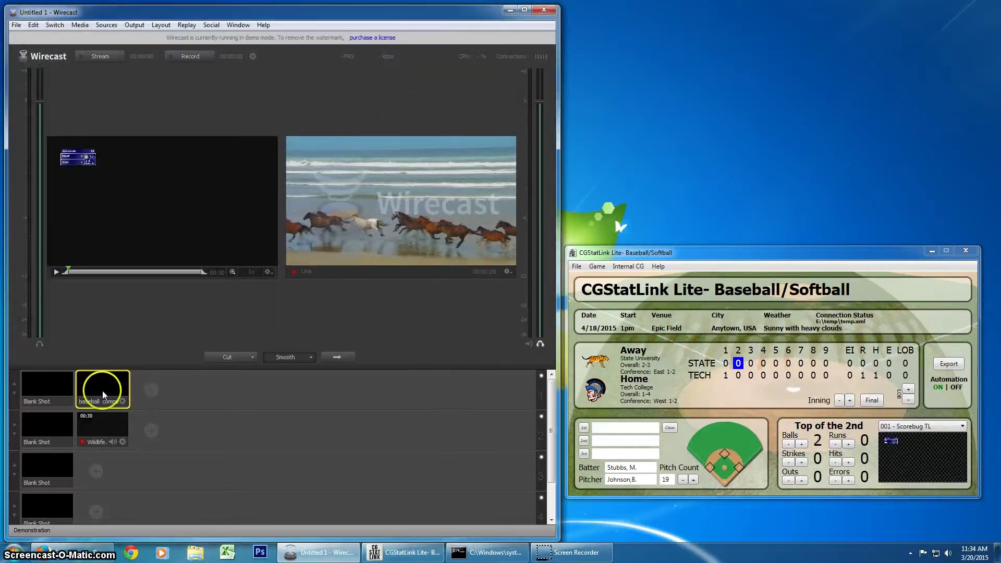
{"action": "left_click", "coordinate": [335, 357]}
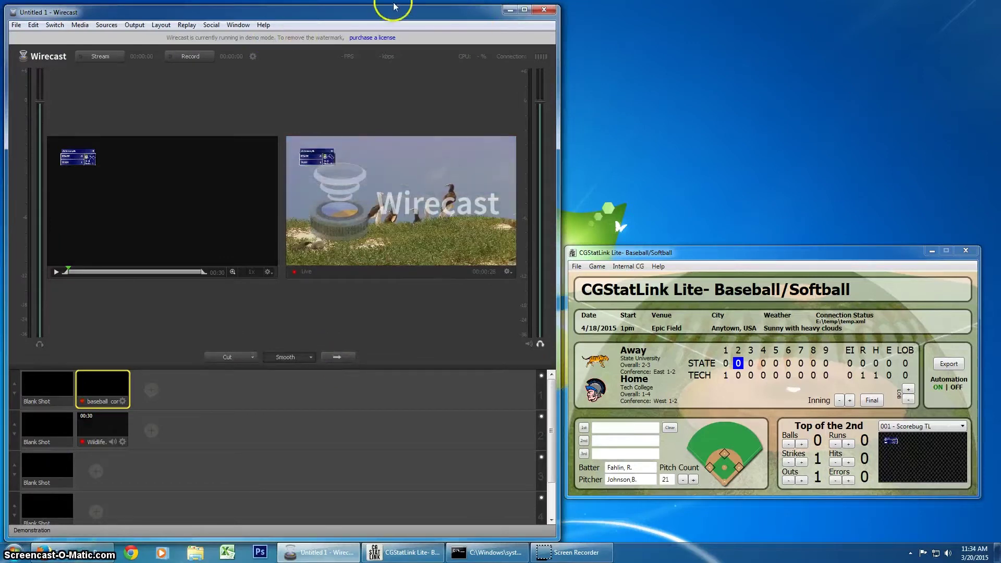
{"action": "left_click", "coordinate": [932, 251]}
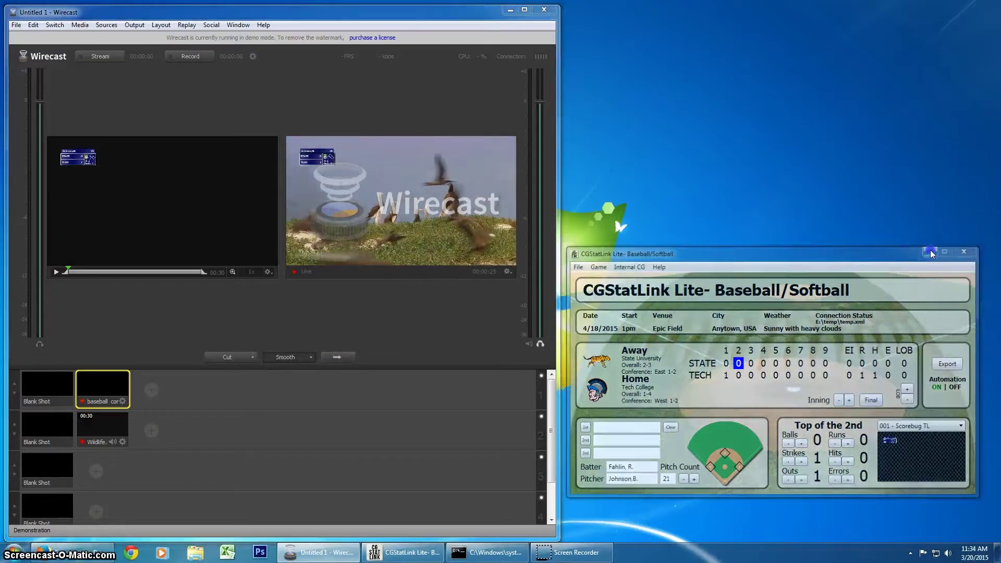
Maximize Wirecast and switch the layout to show only the live output view.
{"action": "left_click", "coordinate": [524, 10]}
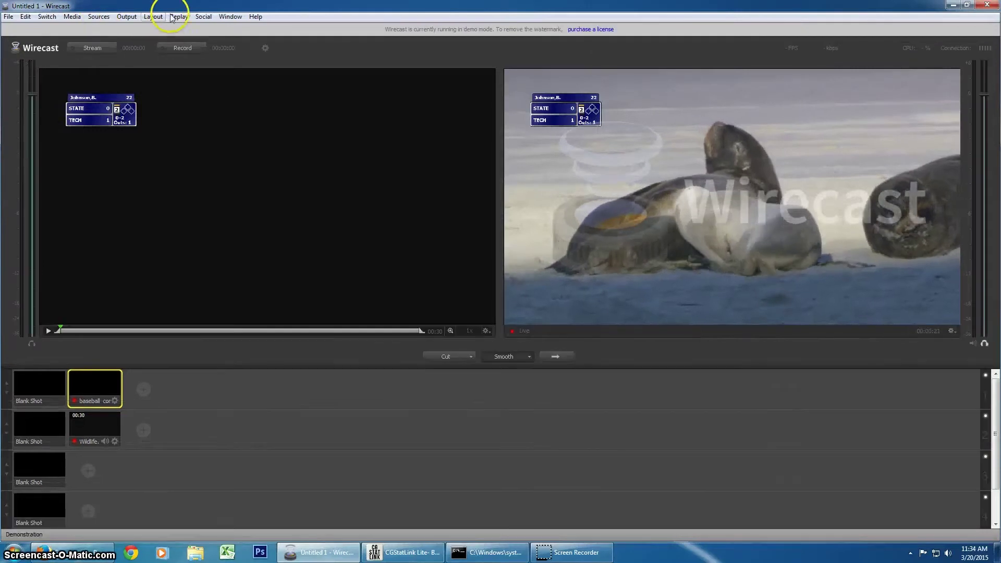
{"action": "left_click", "coordinate": [224, 17]}
{"action": "left_click", "coordinate": [159, 30]}
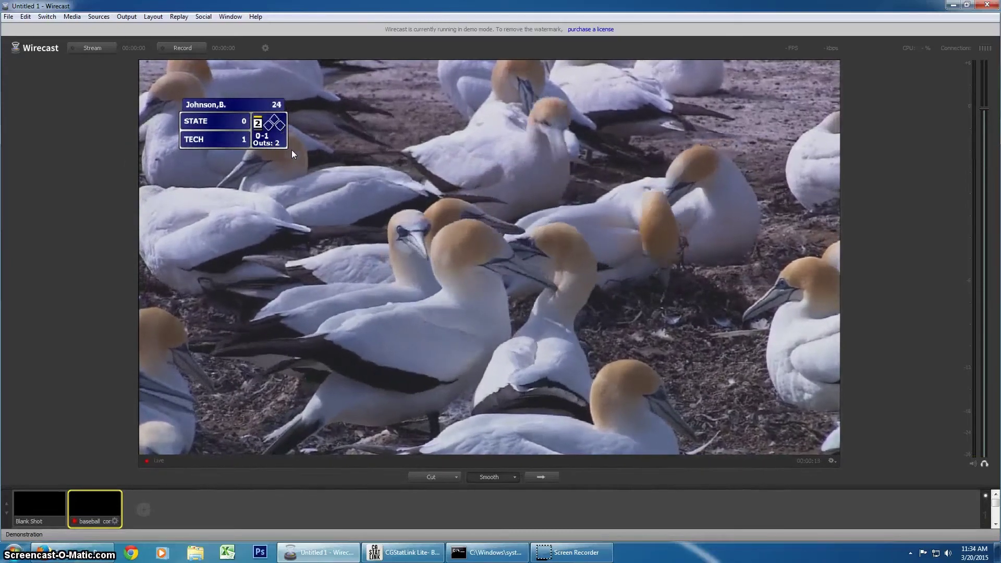
{"action": "left_click", "coordinate": [289, 148]}
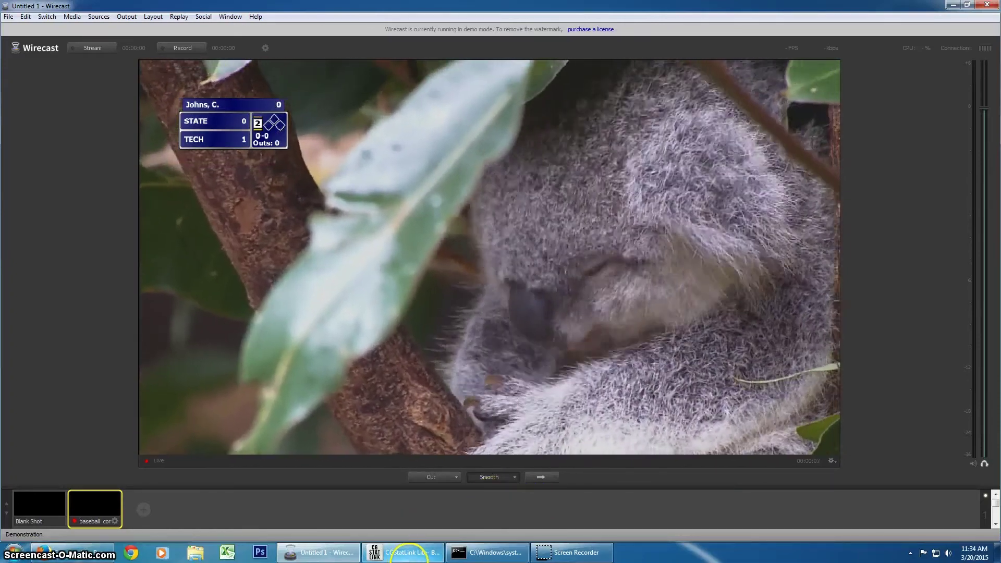
{"action": "left_click", "coordinate": [409, 554]}
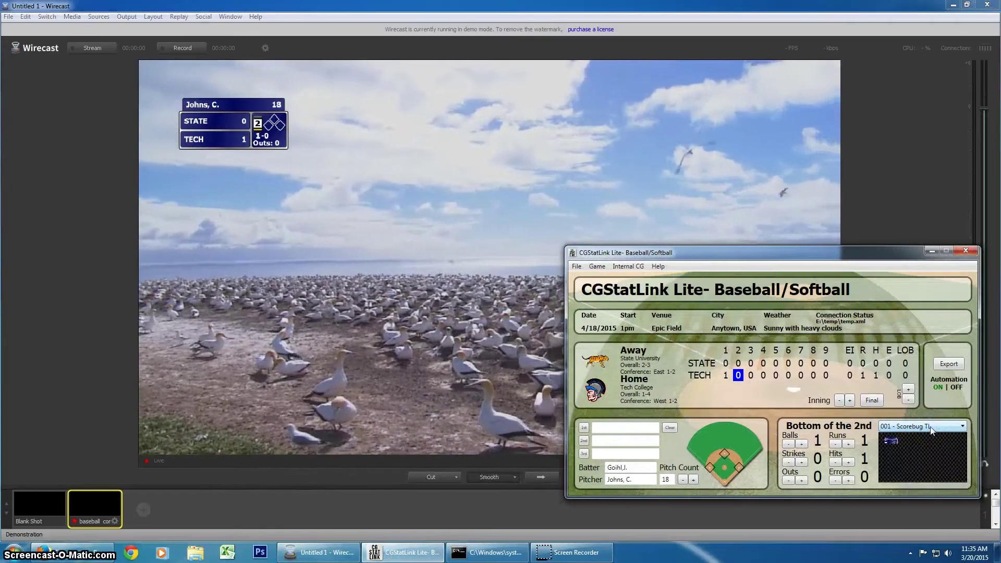
Try the 005 - Linescore 9 Innings and 009 - Opening Title graphics, repositioning the scoreboard window.
{"action": "left_click", "coordinate": [931, 427]}
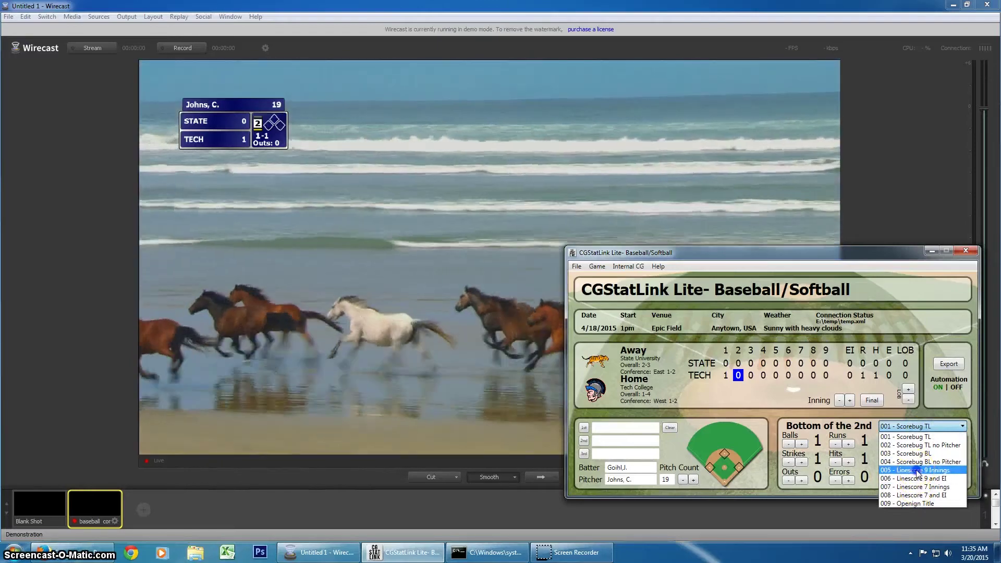
{"action": "left_click", "coordinate": [917, 470]}
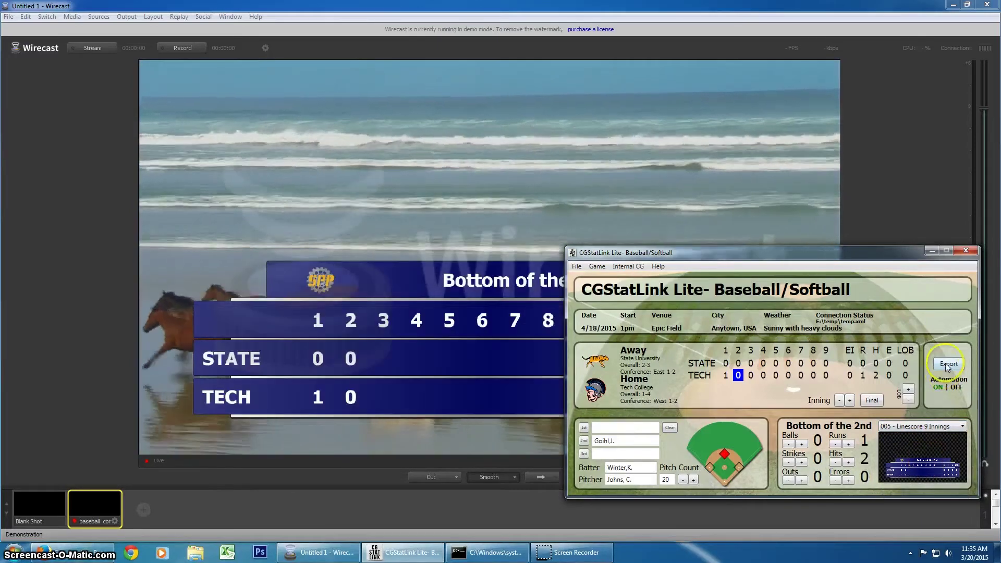
{"action": "left_click_drag", "start_coordinate": [887, 252], "coordinate": [834, 281]}
{"action": "left_click", "coordinate": [913, 454]}
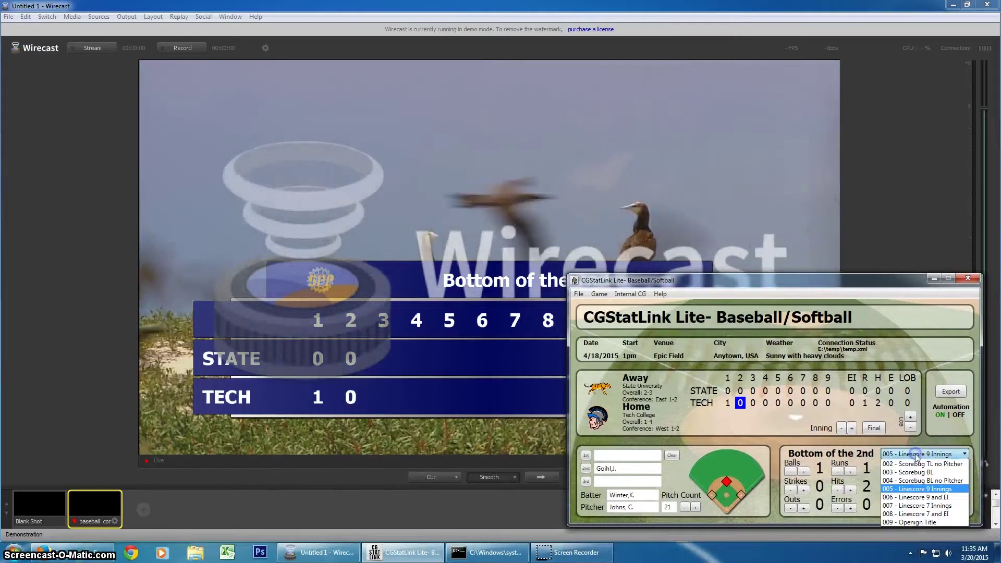
{"action": "left_click", "coordinate": [920, 531]}
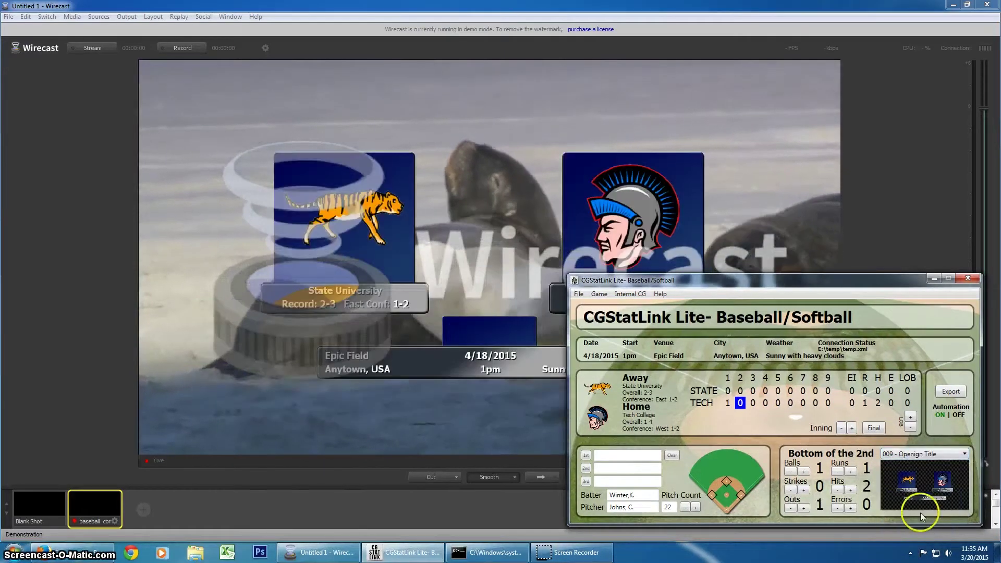
{"action": "left_click_drag", "start_coordinate": [837, 282], "coordinate": [814, 229]}
Try 003 - Scorebug BL, then settle on 002 - Scorebug TL no Pitcher.
{"action": "left_click", "coordinate": [892, 399]}
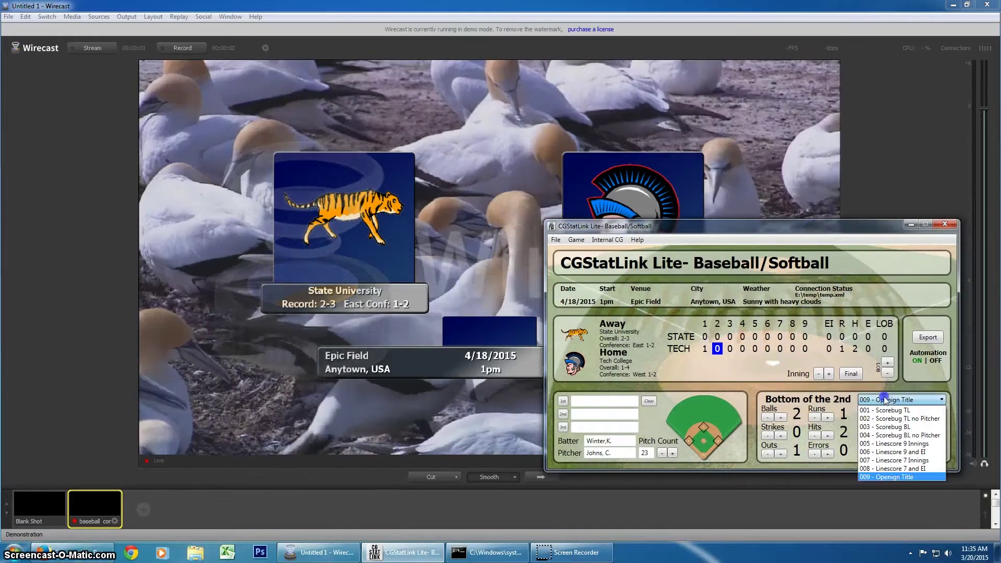
{"action": "left_click", "coordinate": [906, 427]}
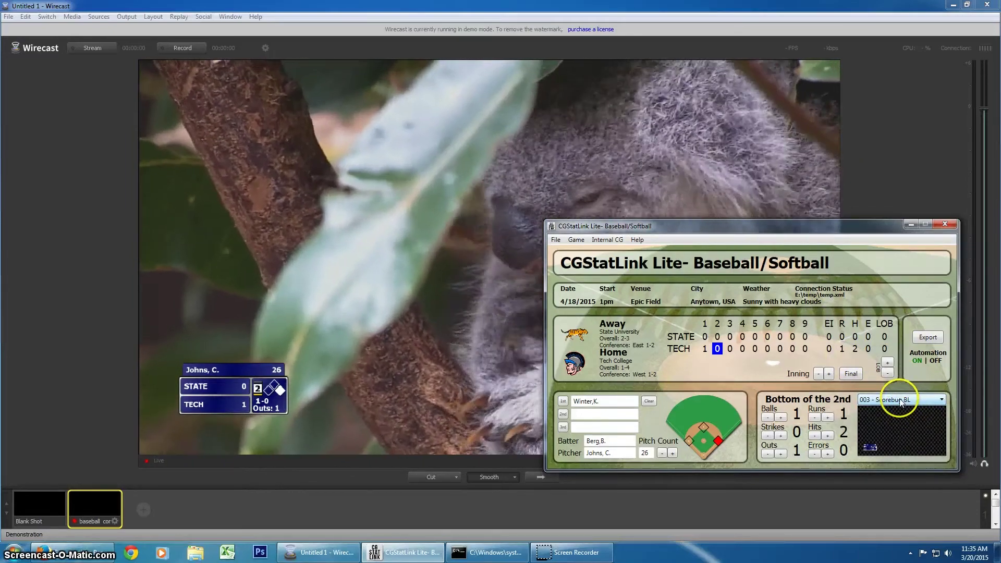
{"action": "left_click", "coordinate": [901, 400]}
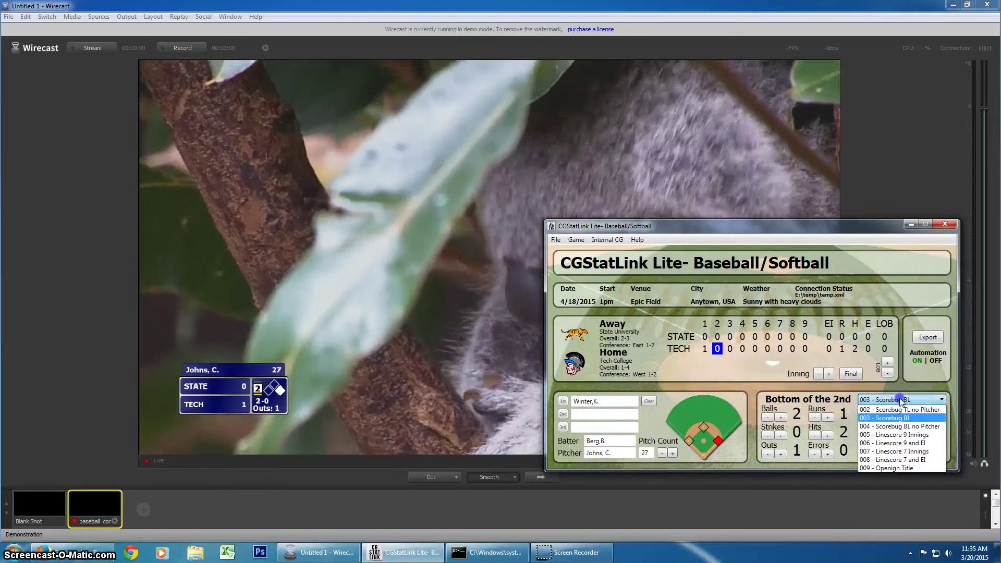
{"action": "left_click", "coordinate": [896, 410]}
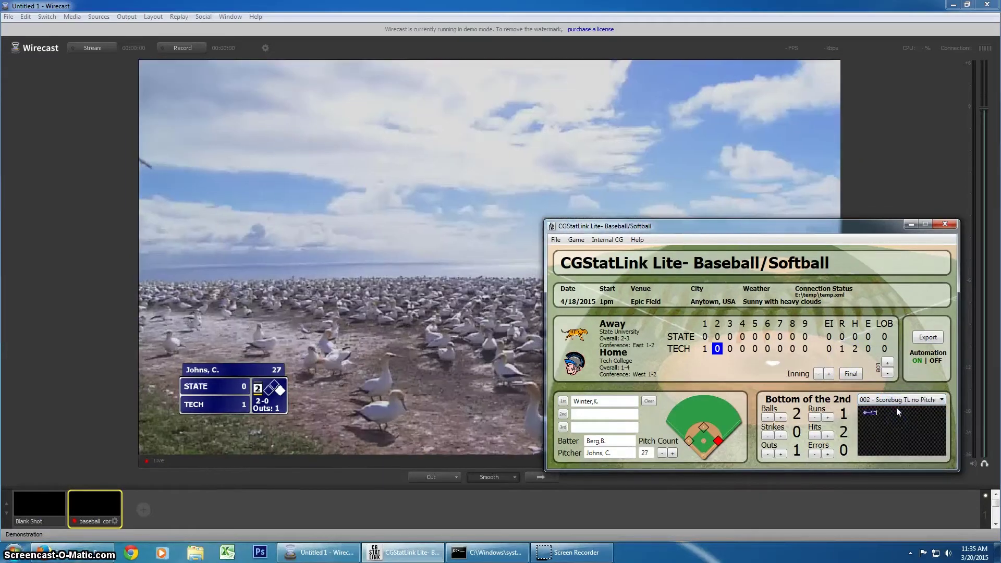
{"action": "left_click", "coordinate": [888, 402]}
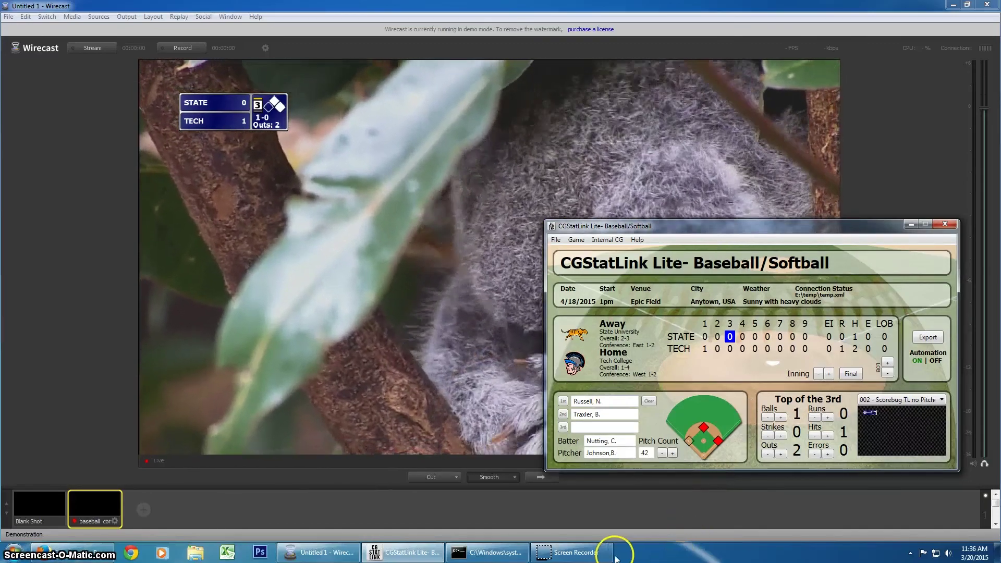
{"action": "mouse_move", "coordinate": [606, 557]}
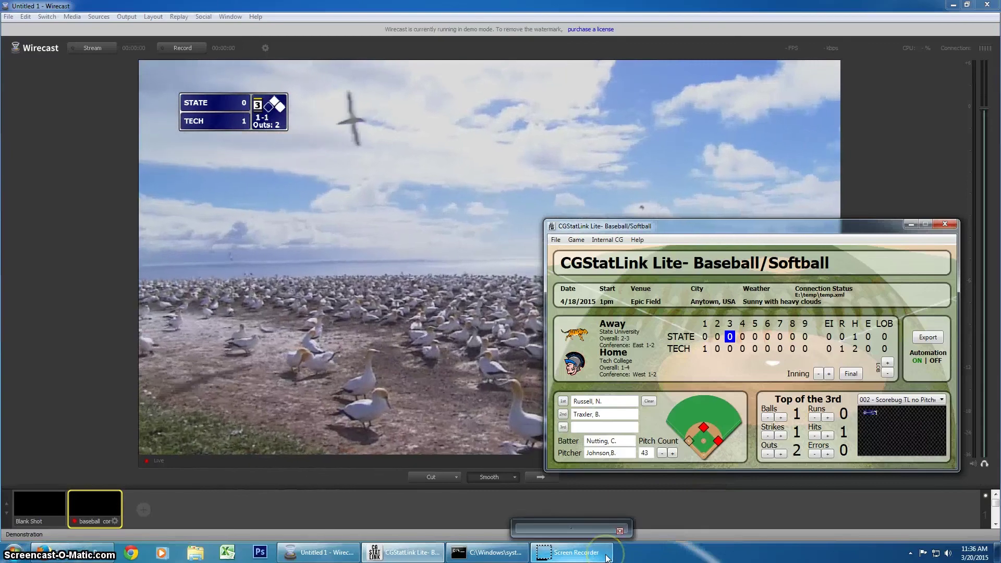